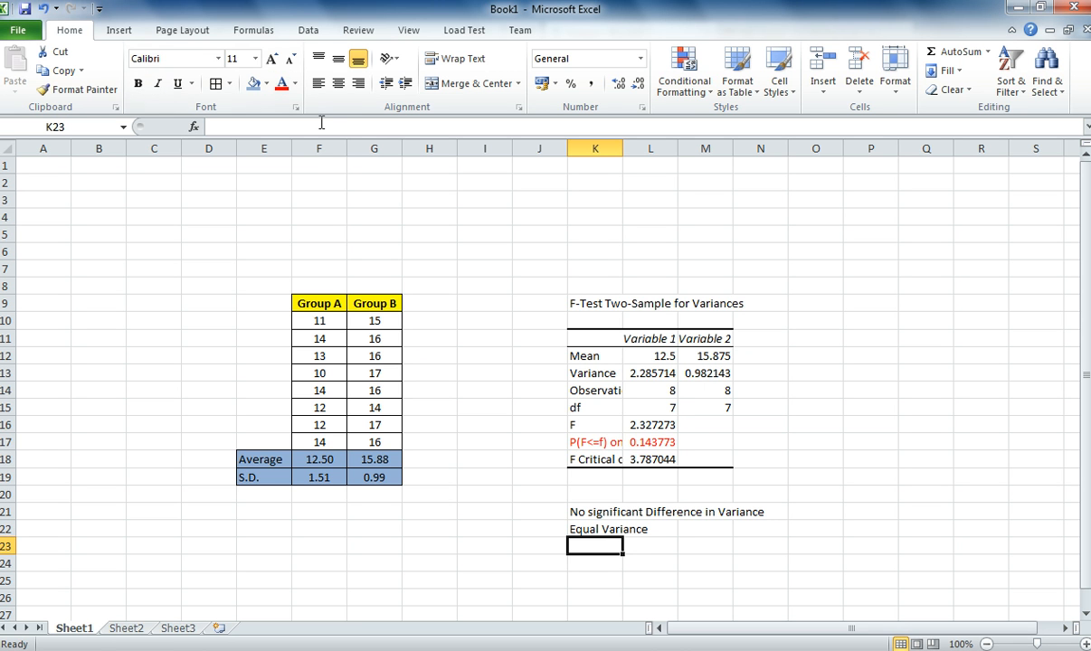
- Start the Data Analysis tool "t-Test: Two-Sample Assuming Equal Variances"
click(20, 31)
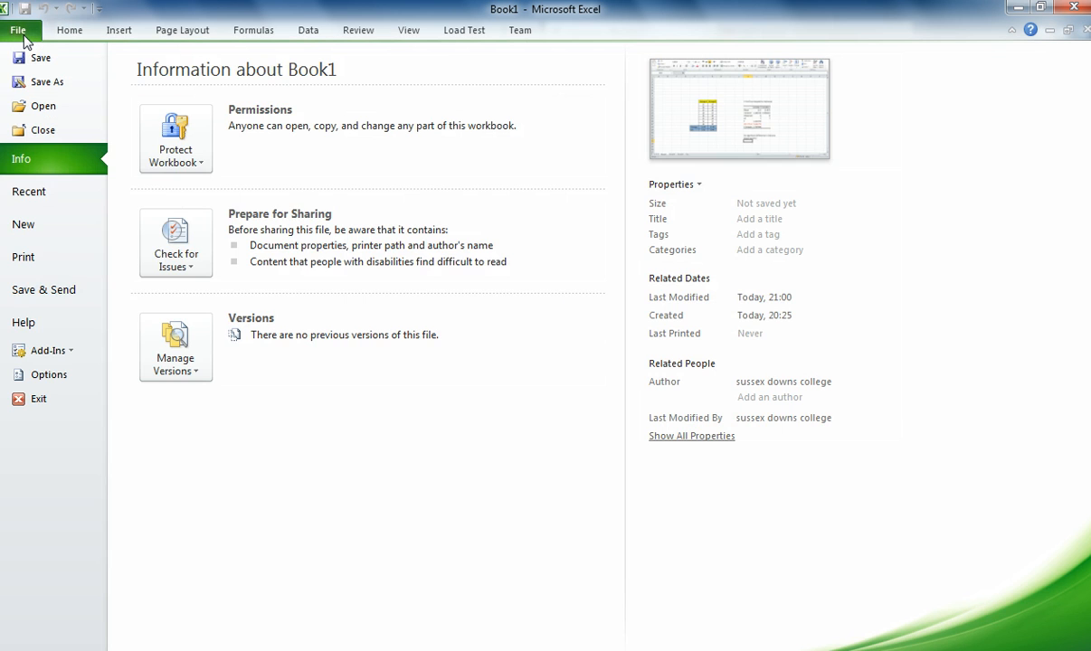
click(336, 34)
scroll(333, 37, up, 1)
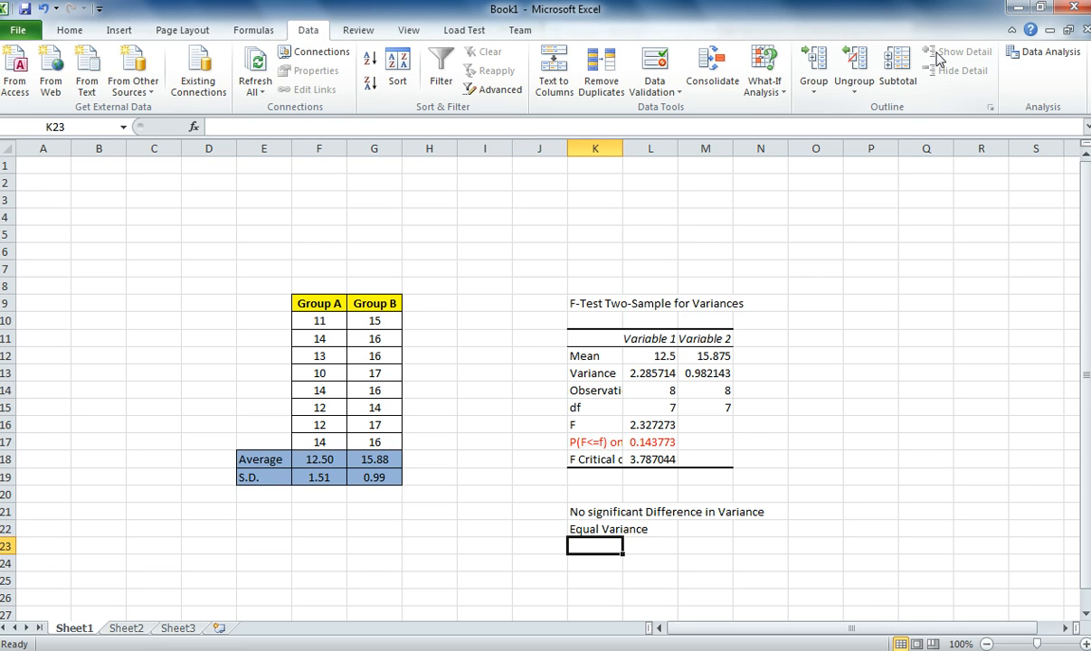
click(1042, 60)
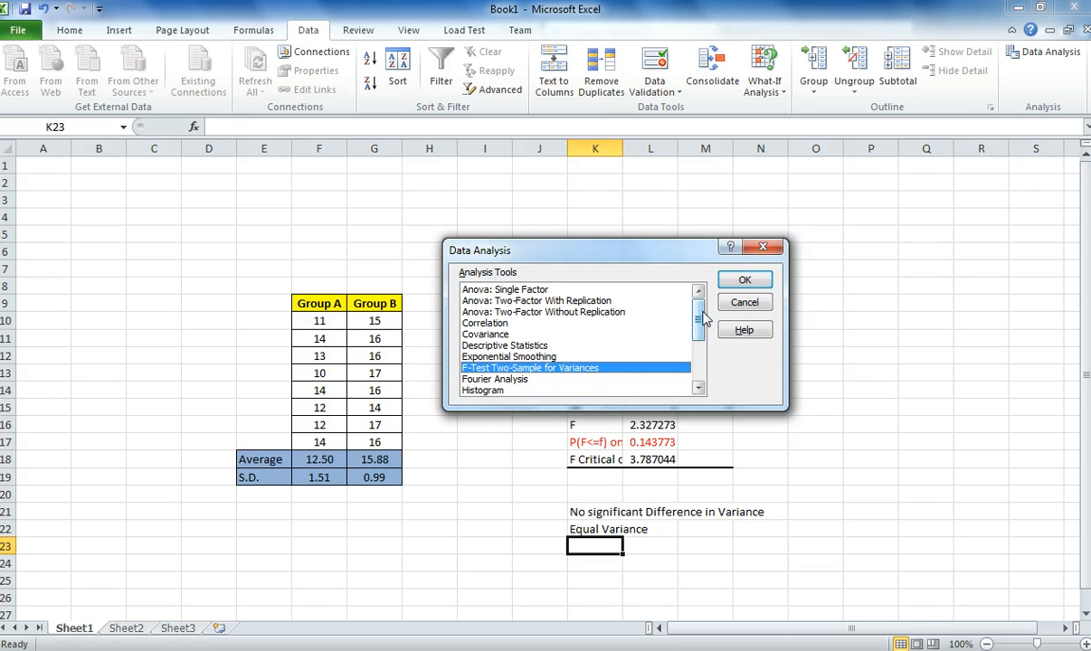
drag(704, 319, 701, 367)
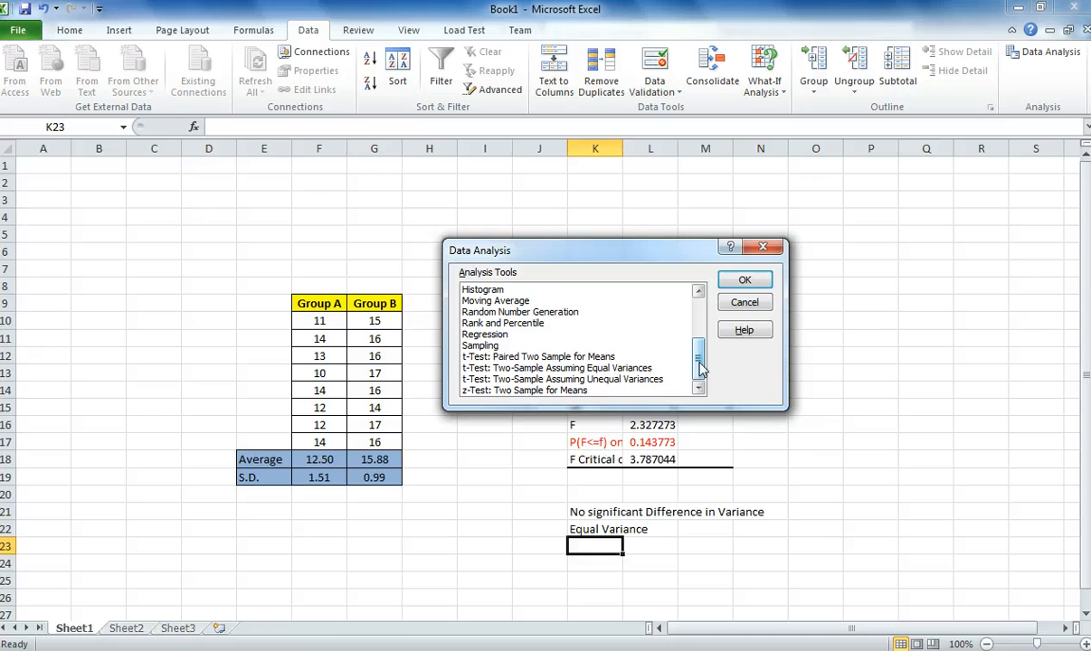
click(512, 370)
click(513, 359)
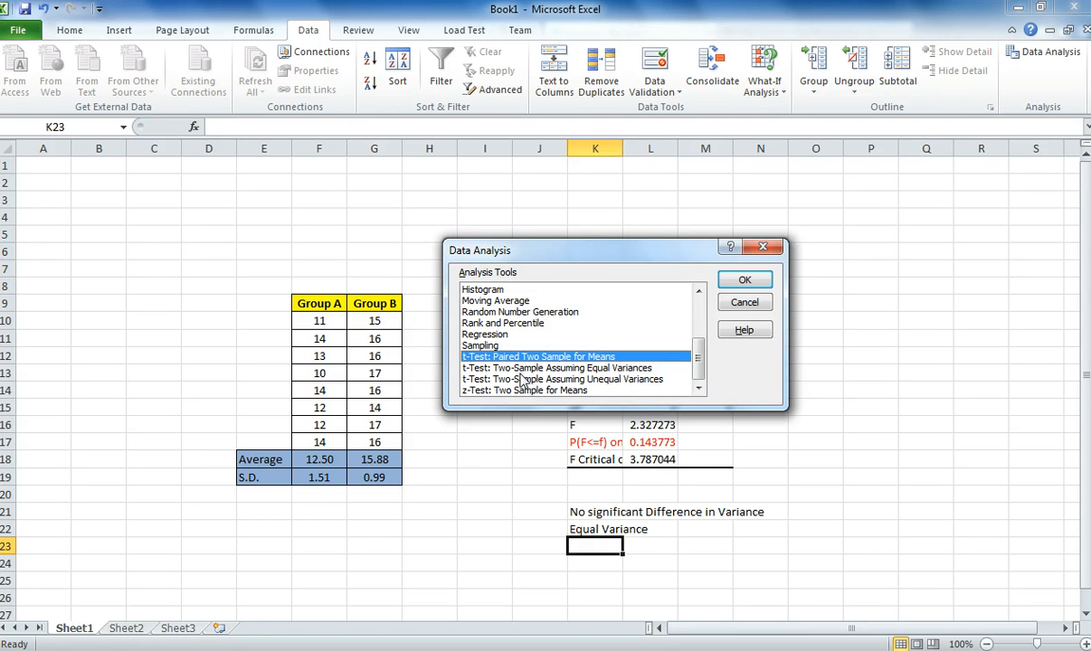
click(633, 370)
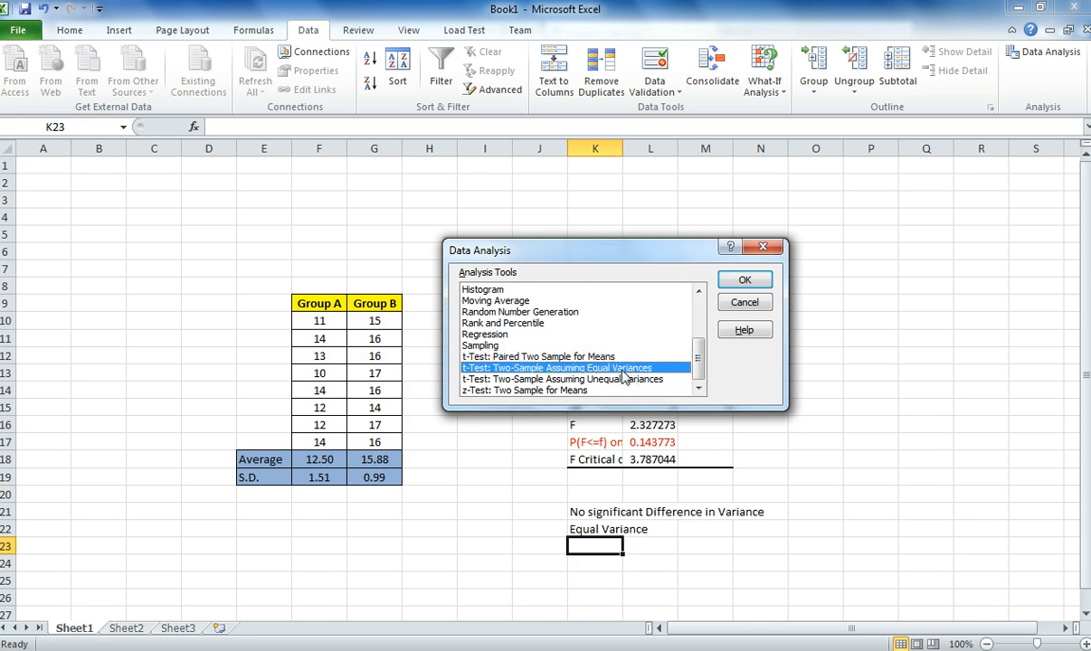
click(606, 379)
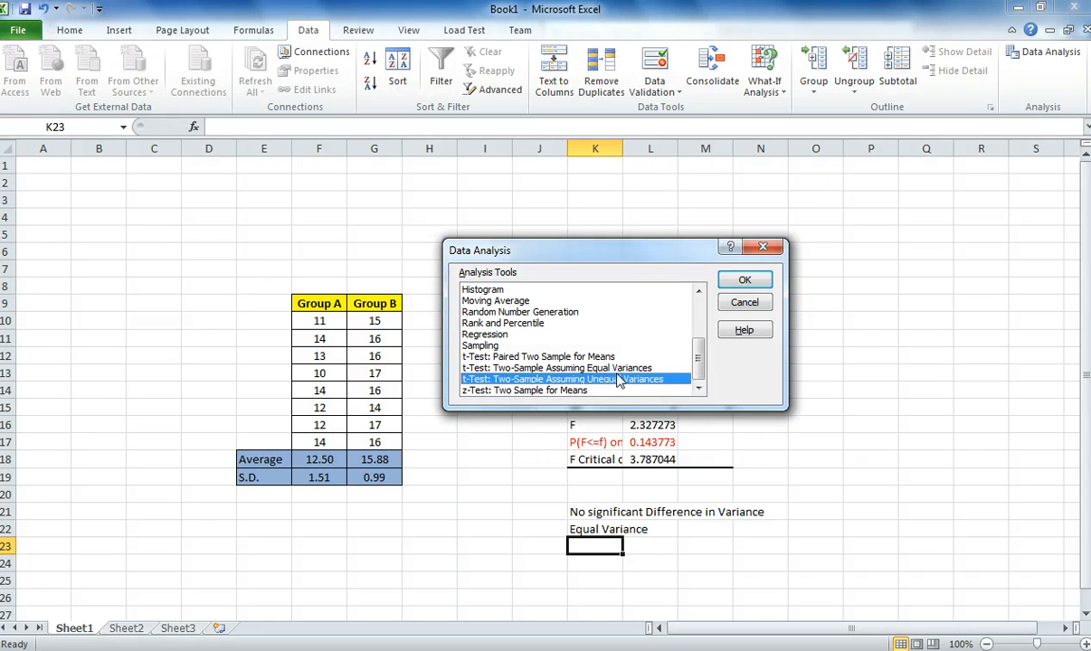
click(624, 368)
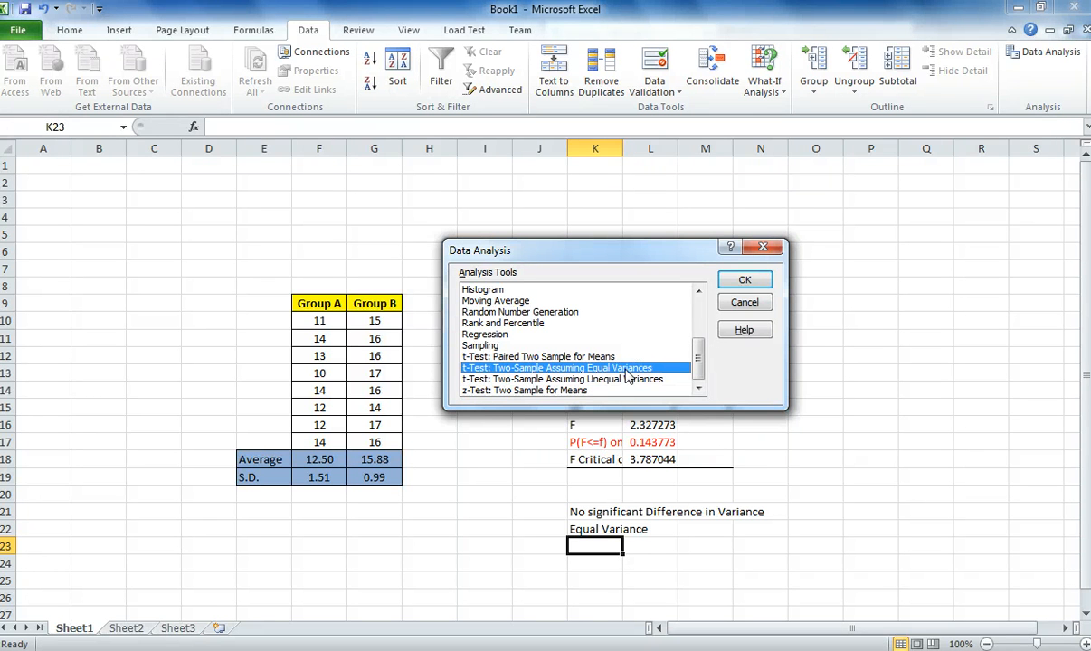
click(744, 281)
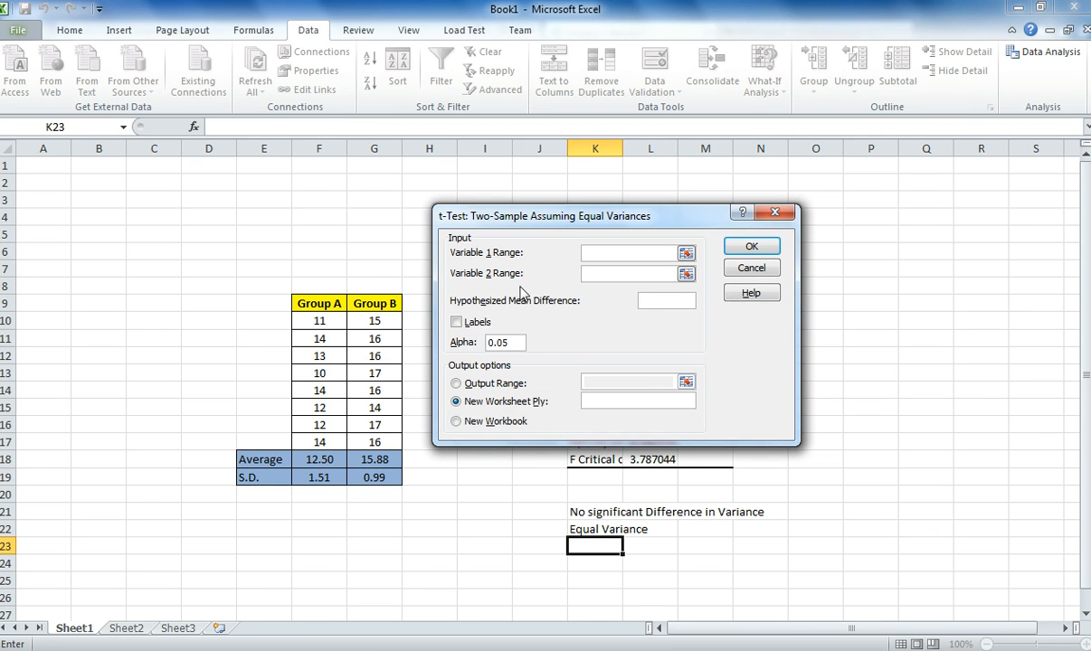
- Set the t-test's Variable 1 range to Group A's values F10:F17 and Variable 2 range to Group B's values G10:G17
click(686, 254)
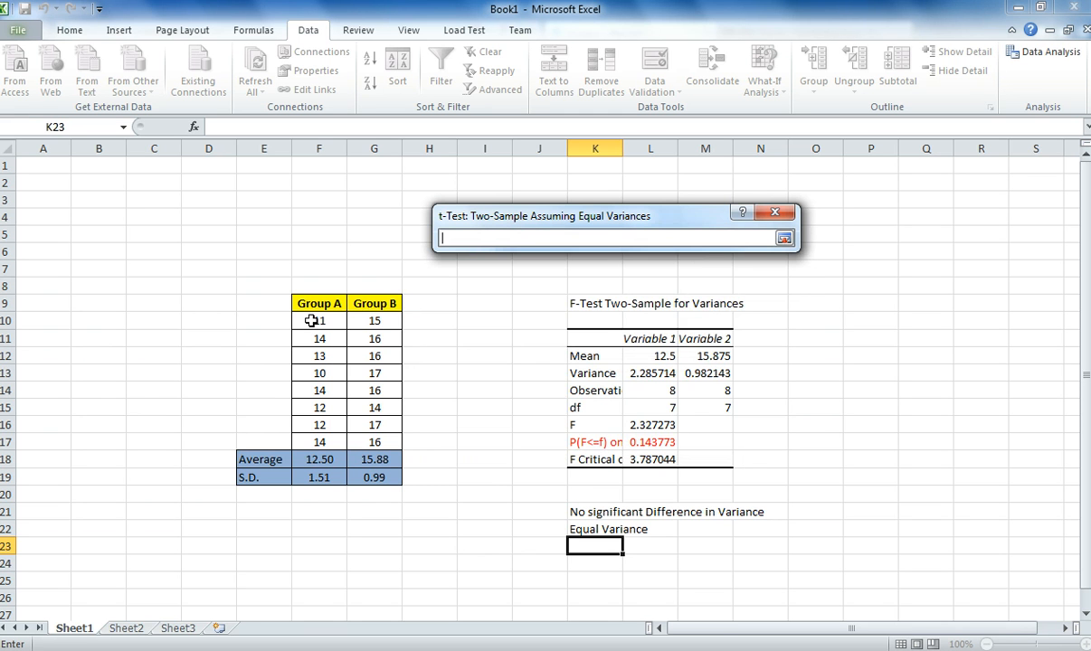
drag(311, 321, 318, 439)
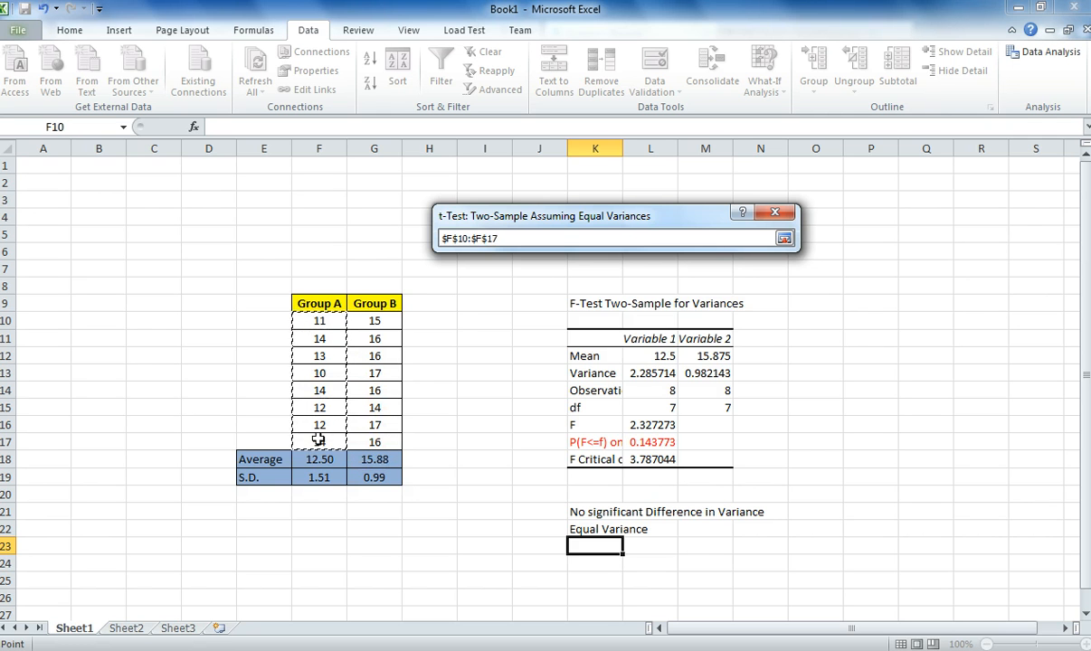
key(Return)
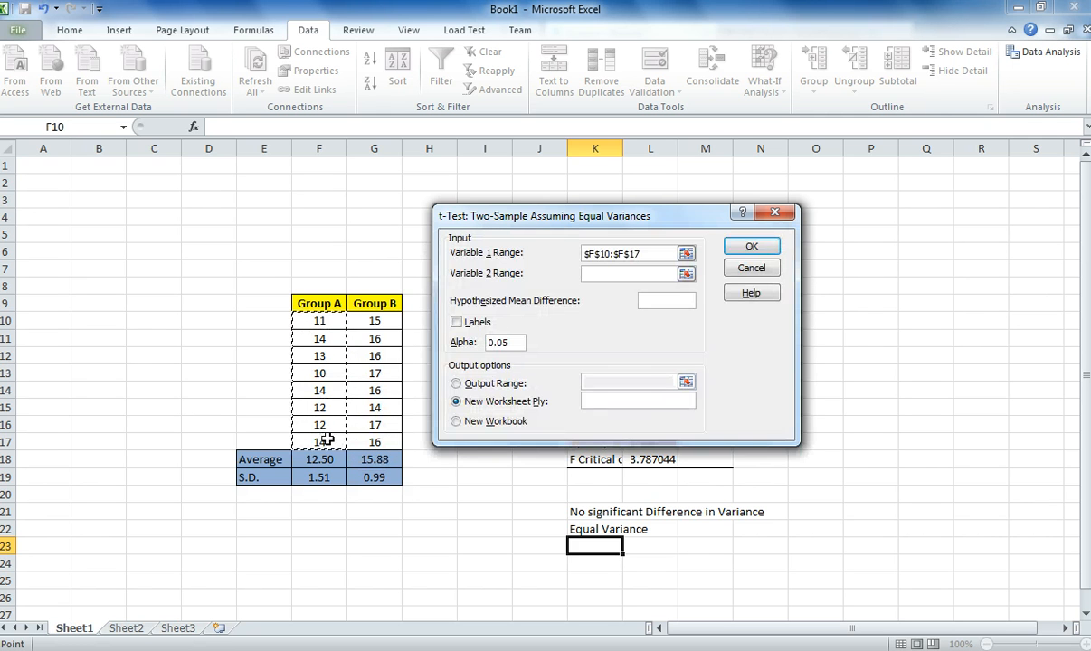
click(686, 275)
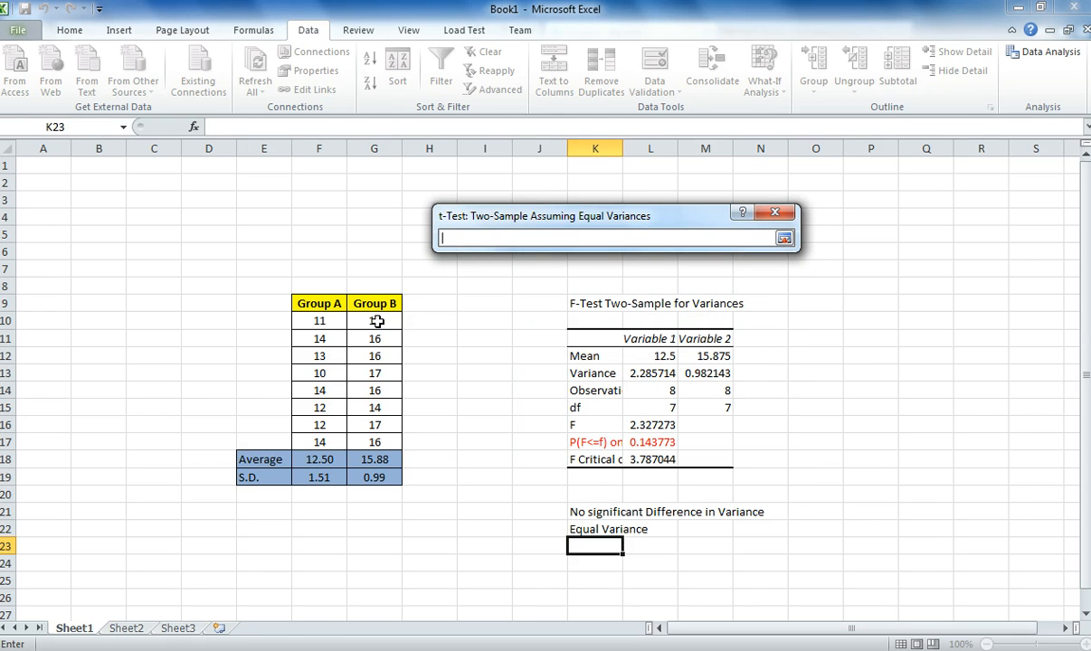
drag(376, 321, 374, 440)
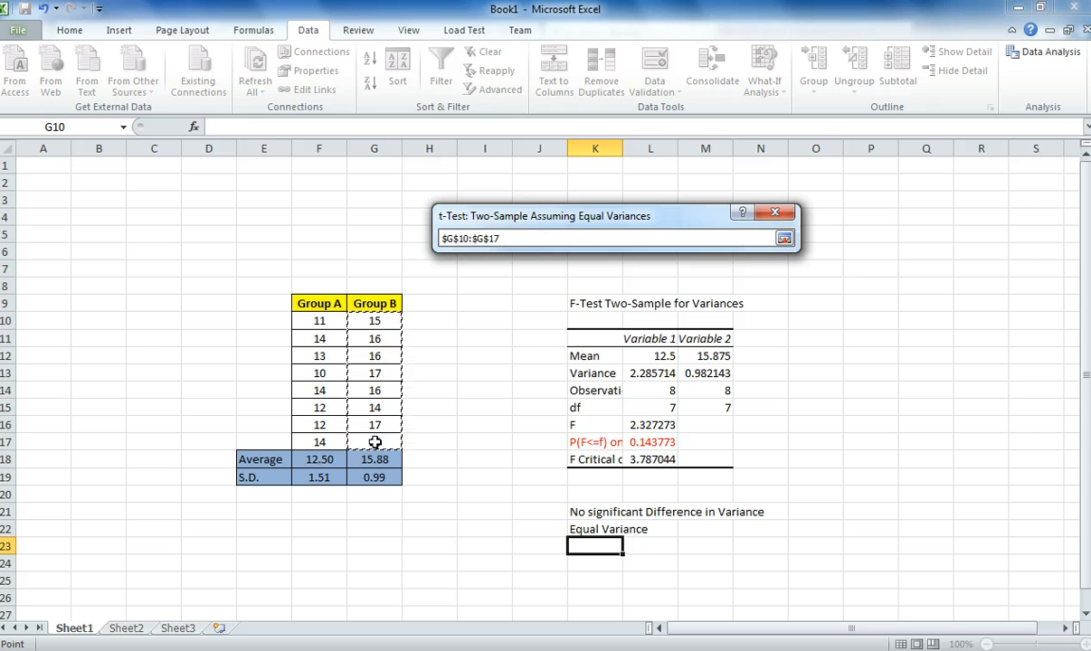
key(Return)
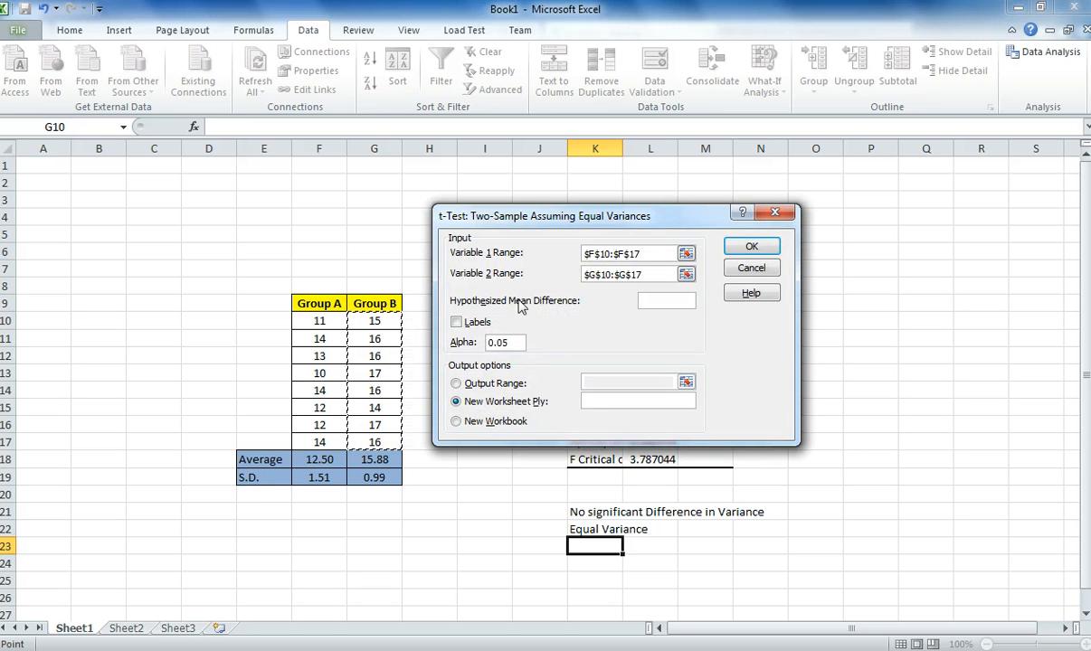
- Run the t-test with a hypothesized mean difference of 0 and the output range C22:G35 on the current sheet
click(665, 300)
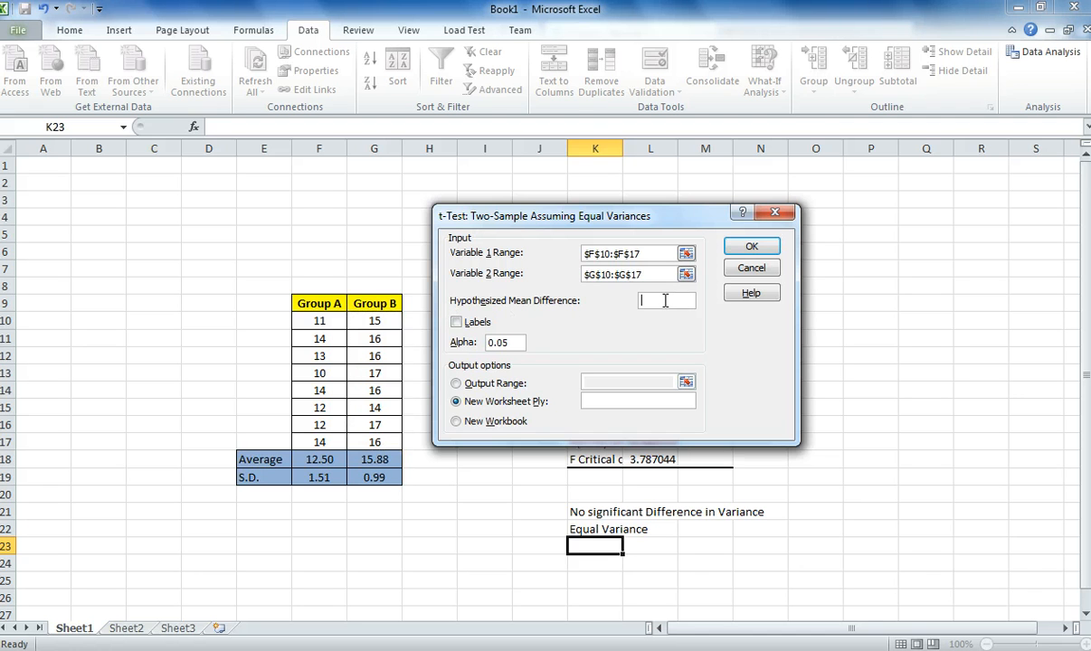
text(0)
click(456, 382)
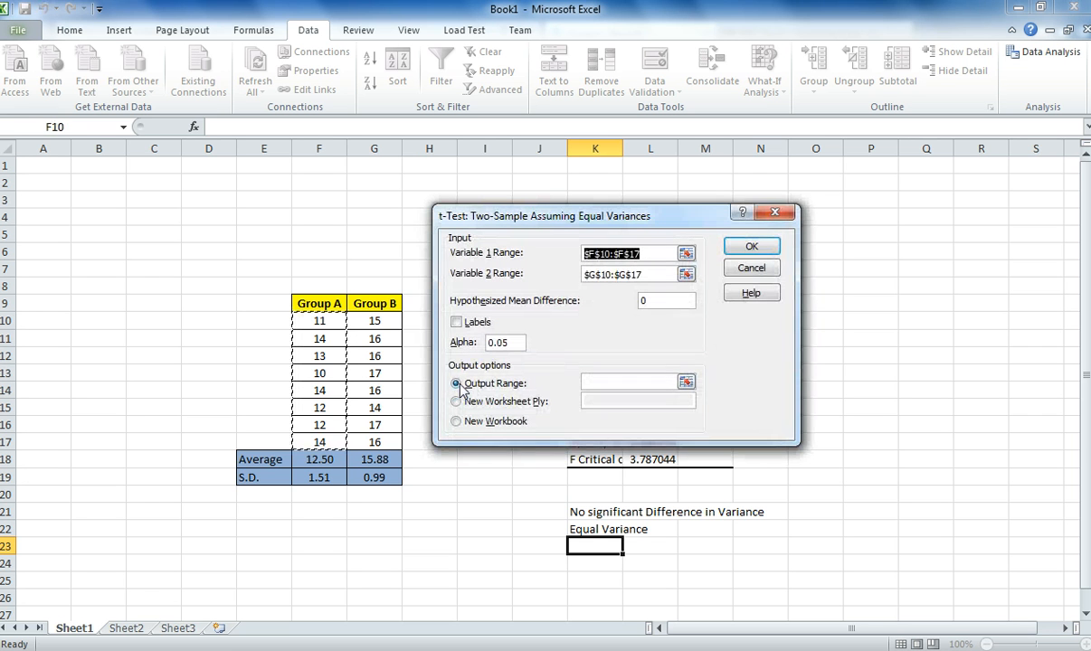
click(686, 382)
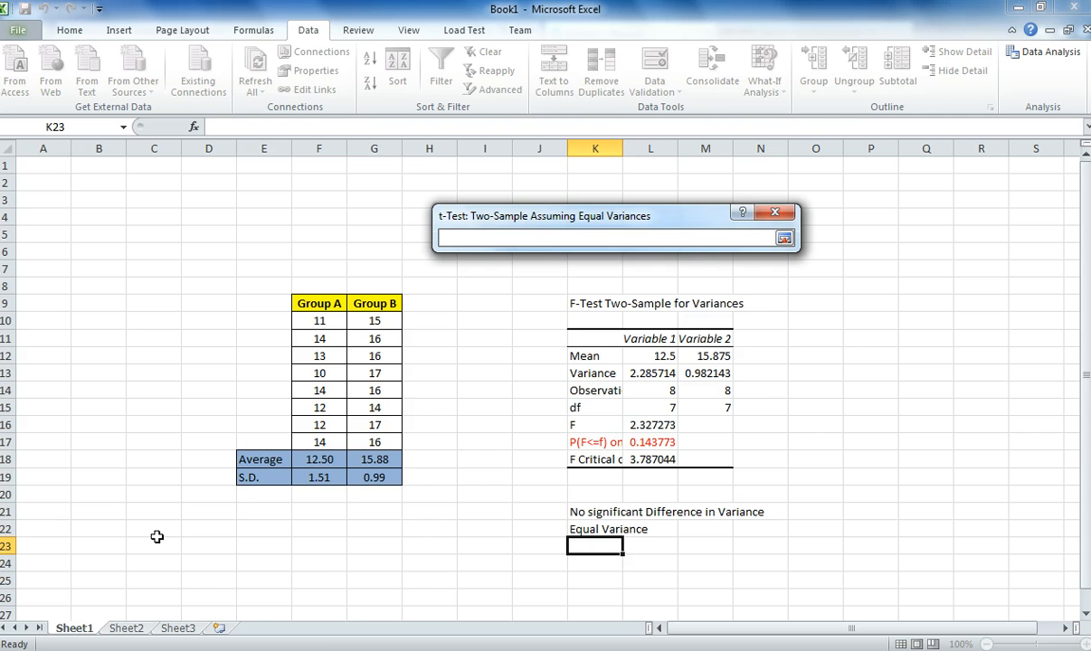
drag(156, 536, 353, 609)
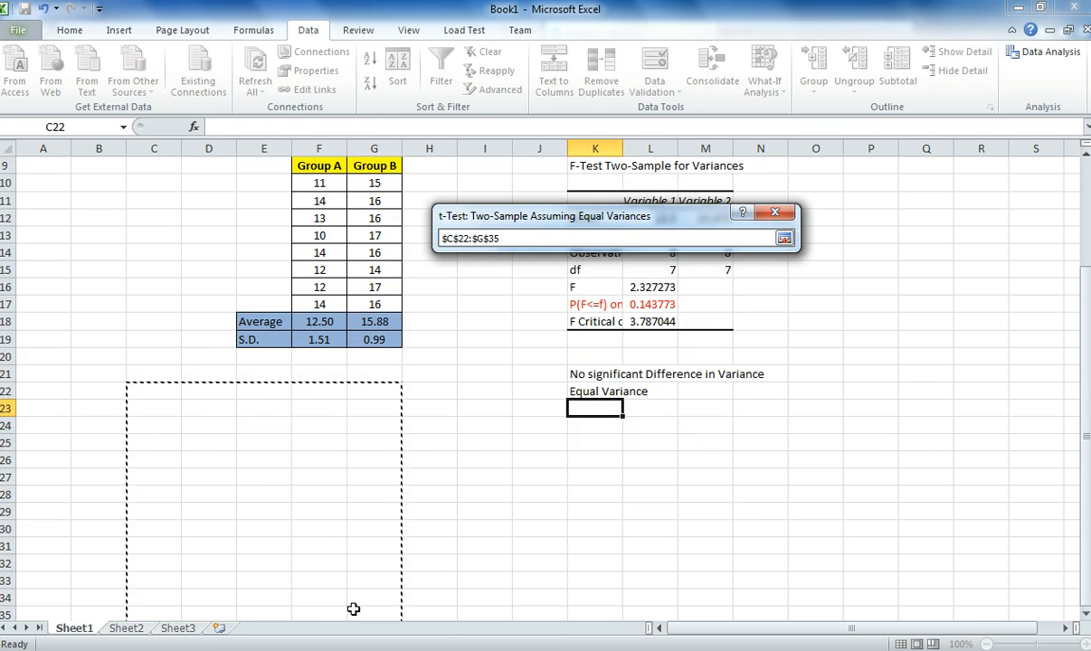
key(Return)
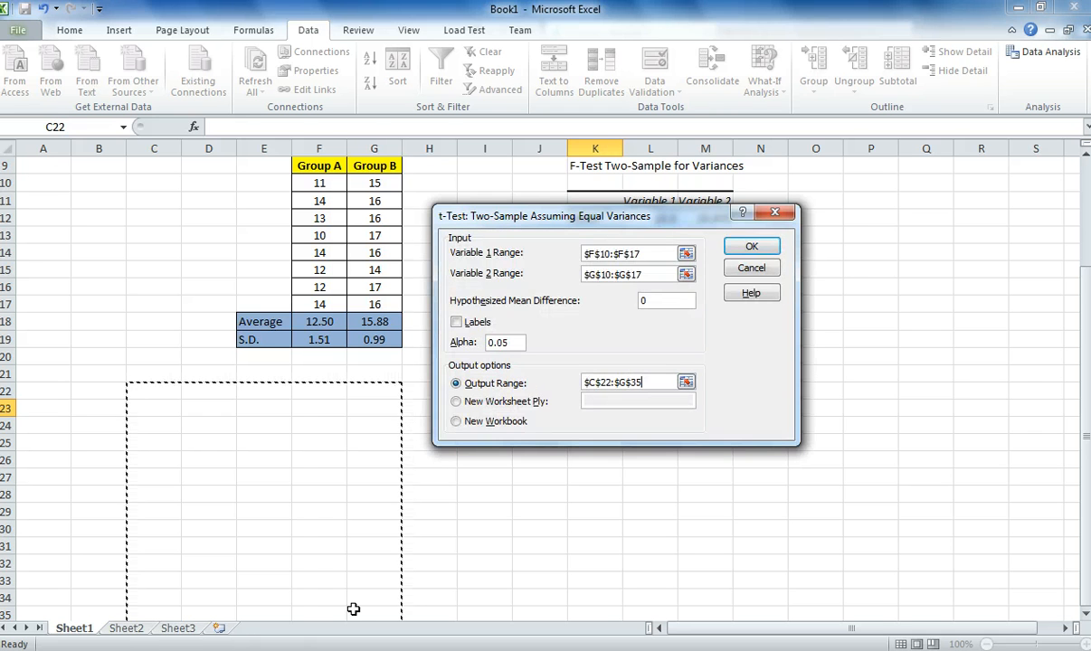
key(Return)
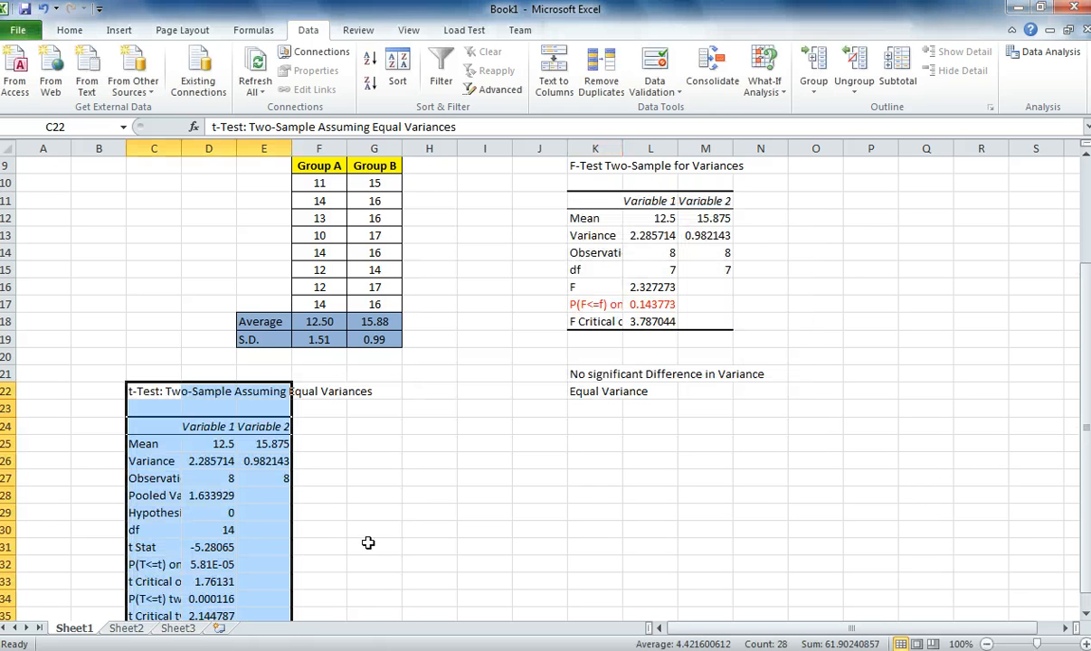
- Colour the text of the one-tail P(T<=t) row, C32:D32, red in the t-test output
drag(1088, 347, 1088, 353)
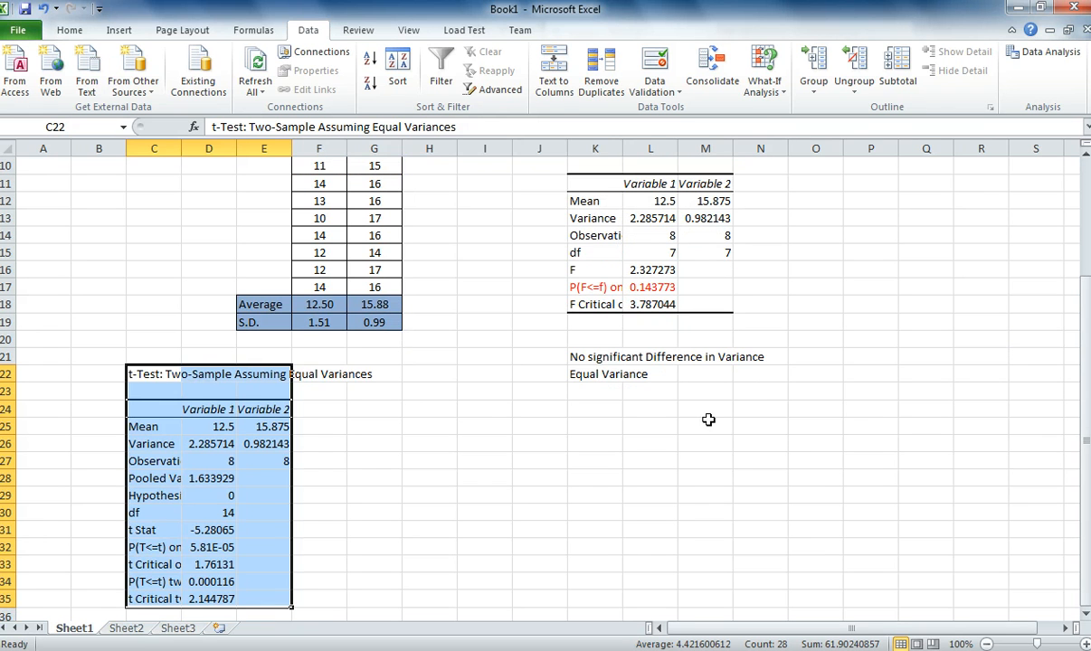
click(178, 461)
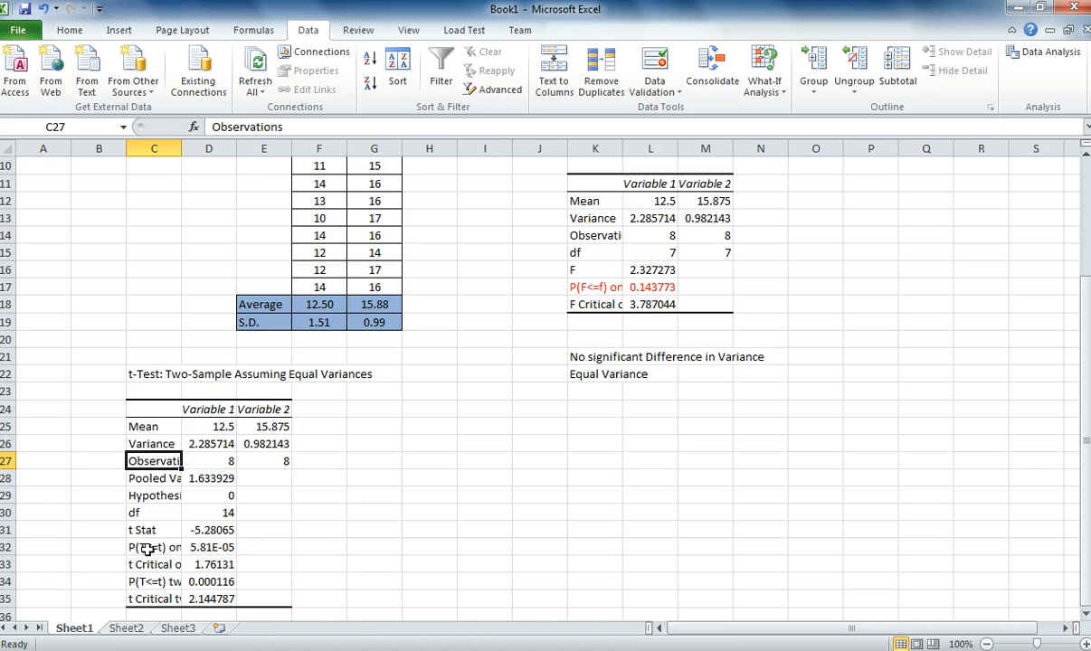
drag(147, 549, 198, 548)
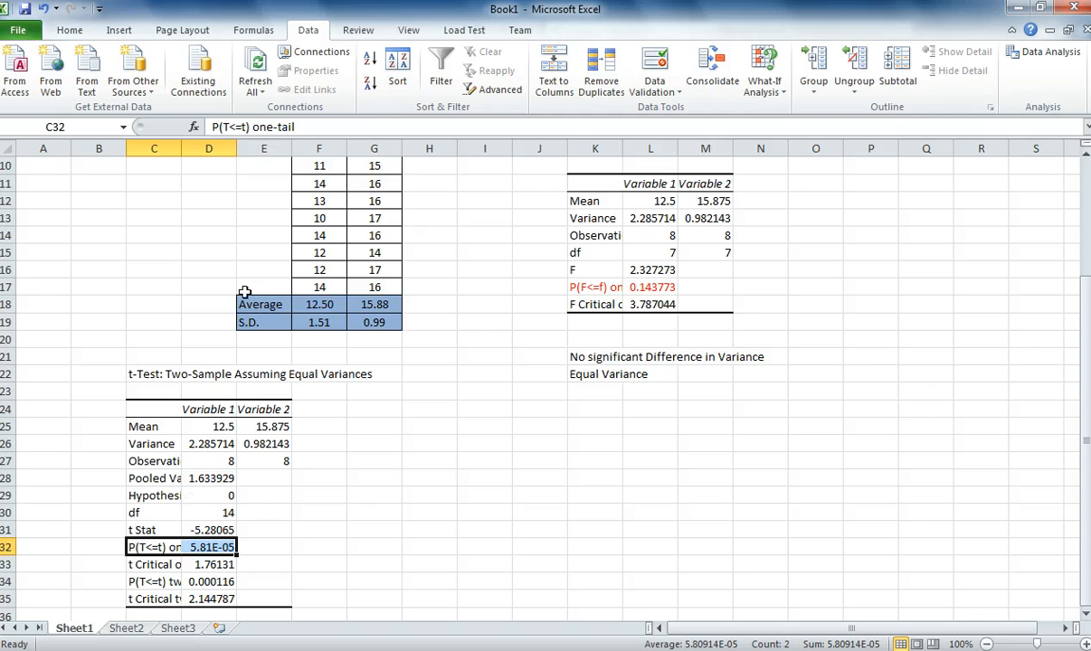
click(70, 30)
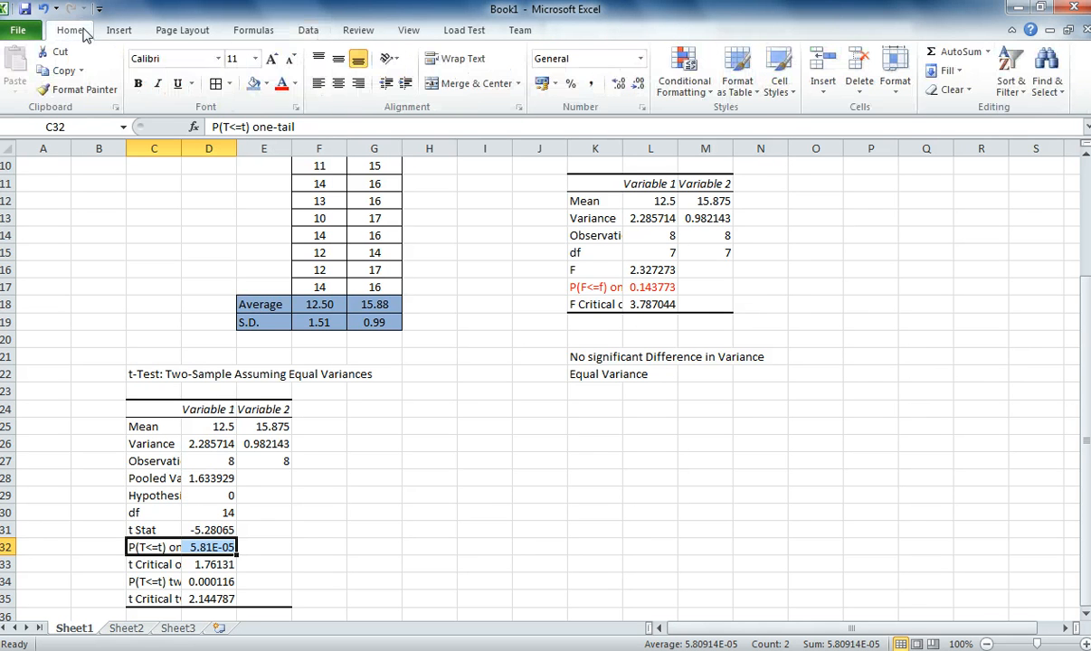
click(282, 84)
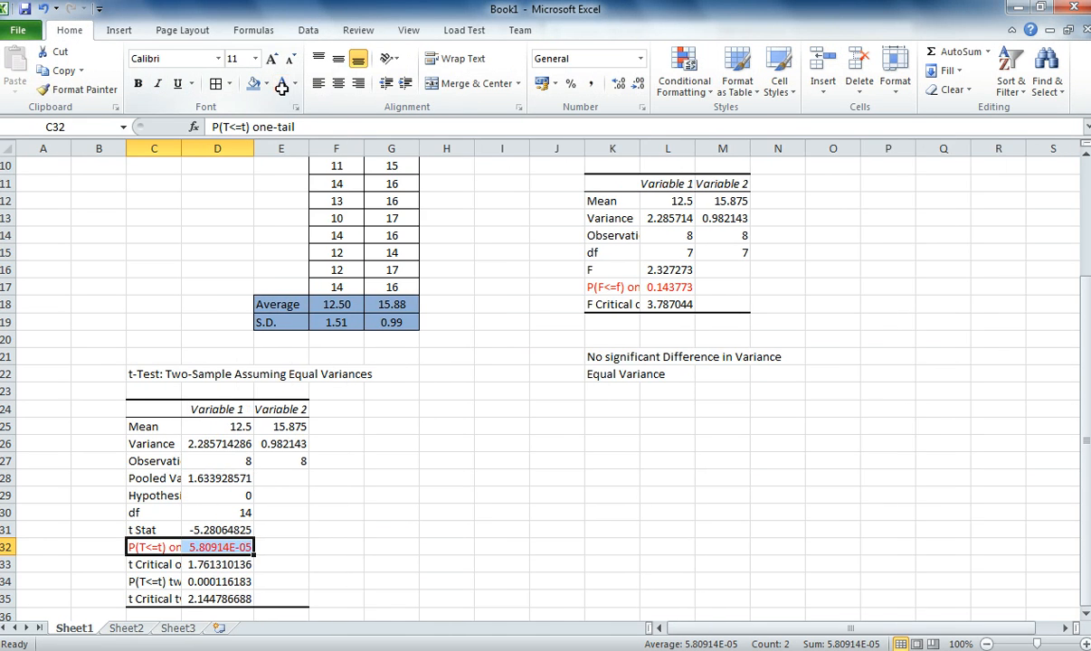
- Colour the text of the two-tail P(T<=t) row, C34:D34, light blue in the t-test output
click(161, 583)
drag(161, 584, 213, 583)
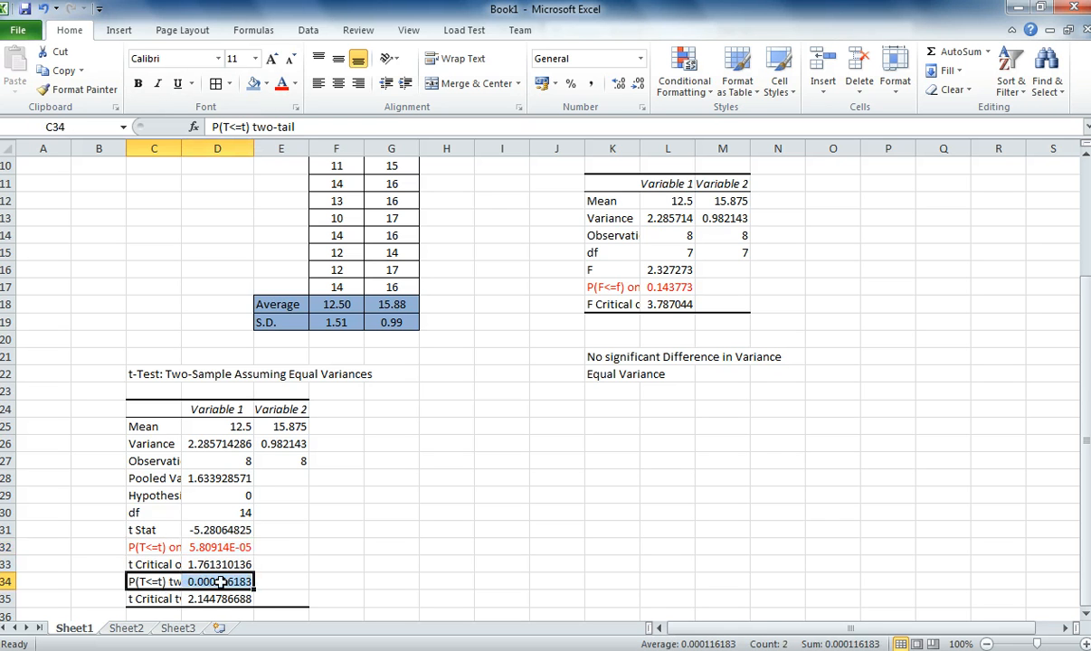
click(295, 84)
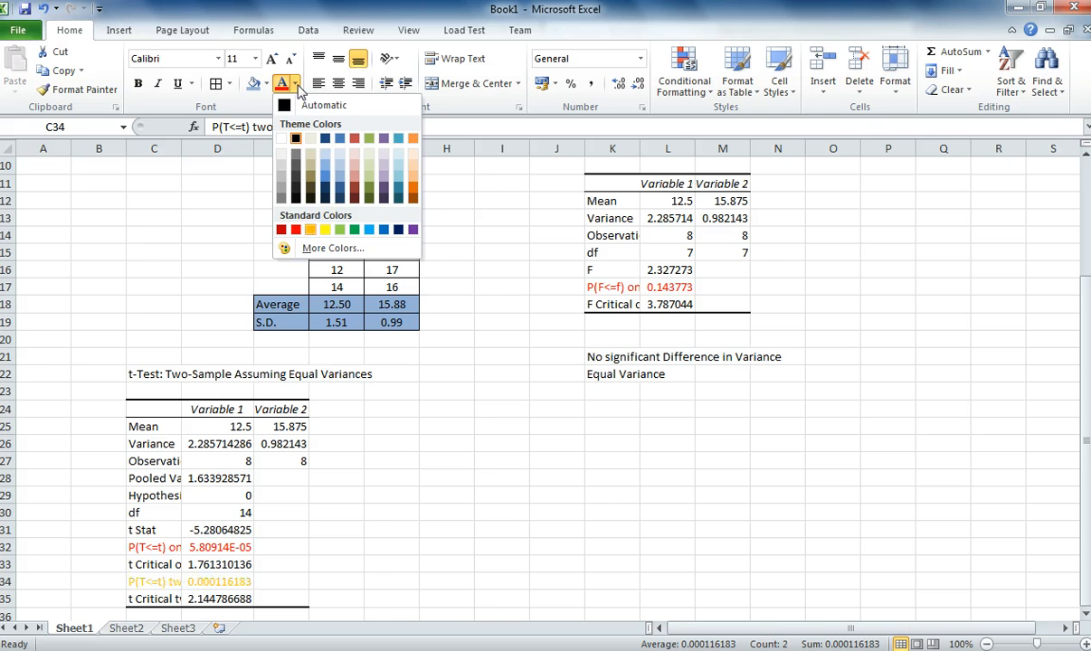
click(370, 231)
click(359, 496)
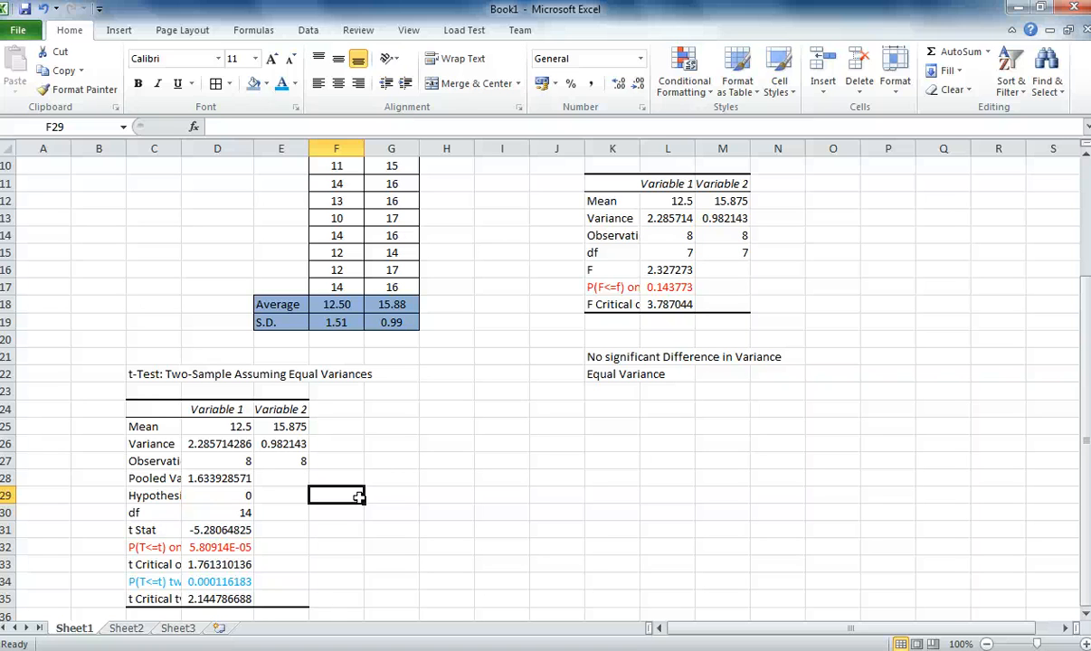
- Examine the two-tail P(T<=t) value in C34:D34 alongside the Group A and Group B data
click(149, 582)
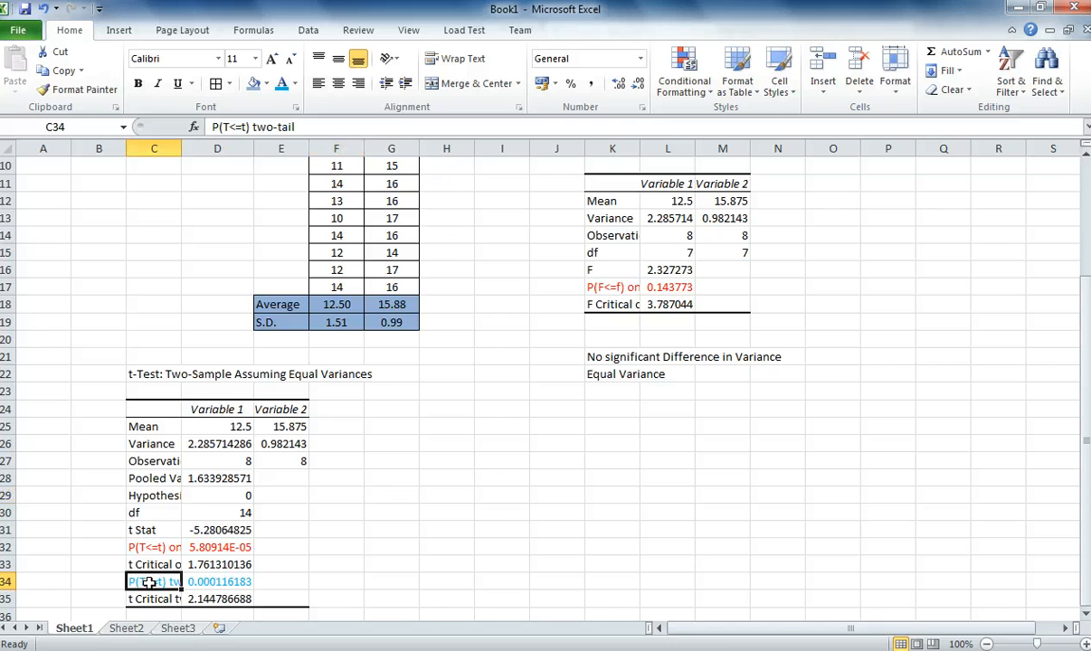
drag(150, 582, 222, 582)
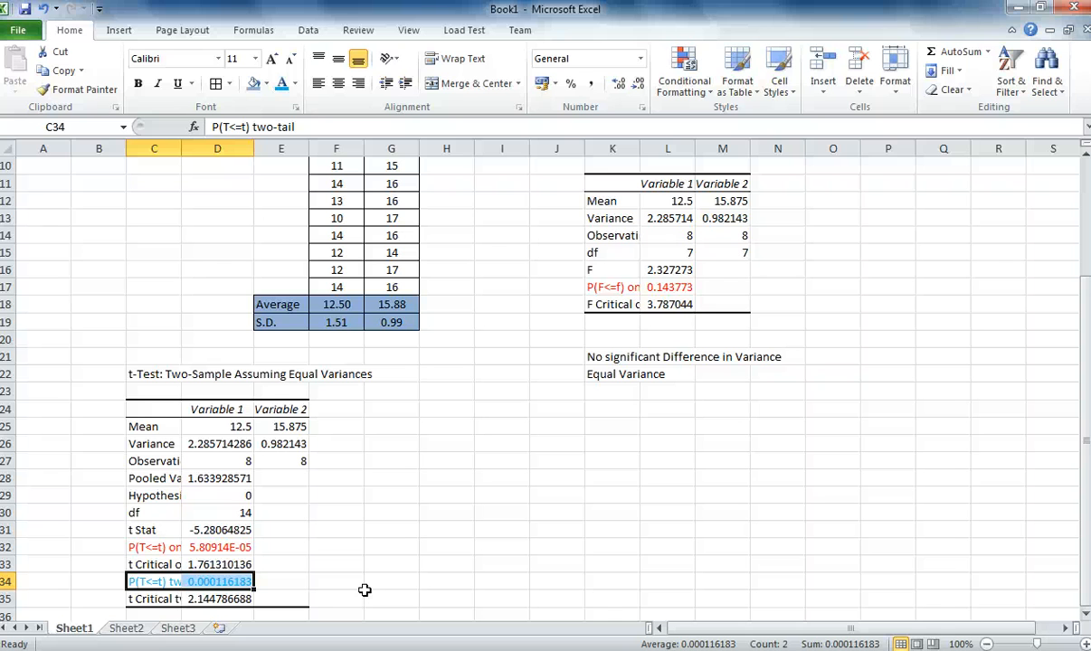
key(Right)
key(Right)
key(Right)
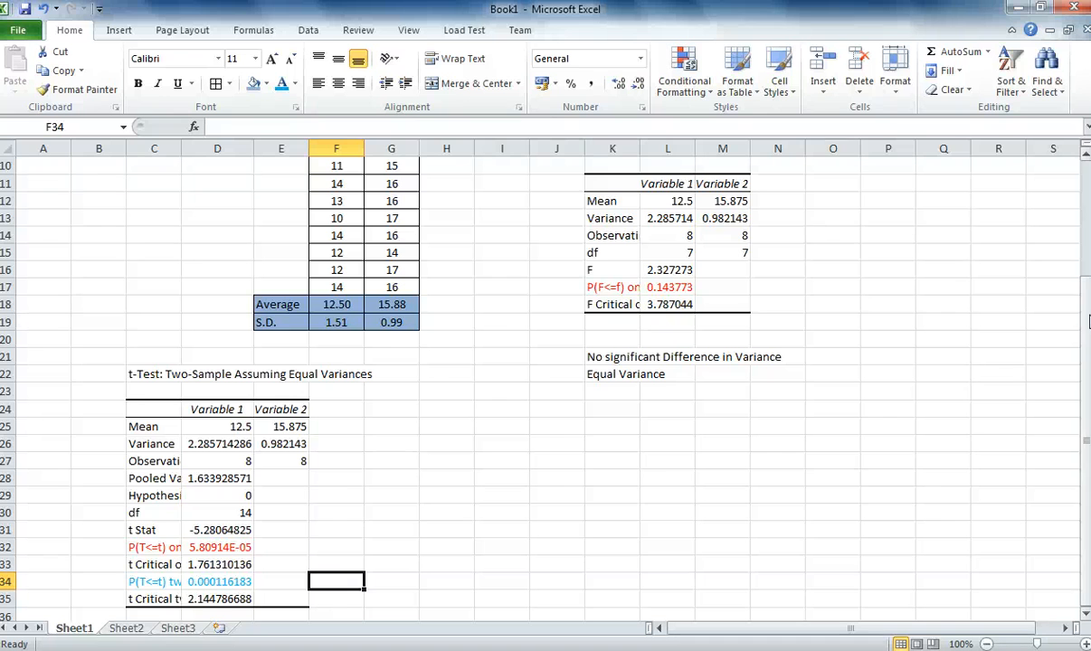
drag(1088, 321, 1088, 312)
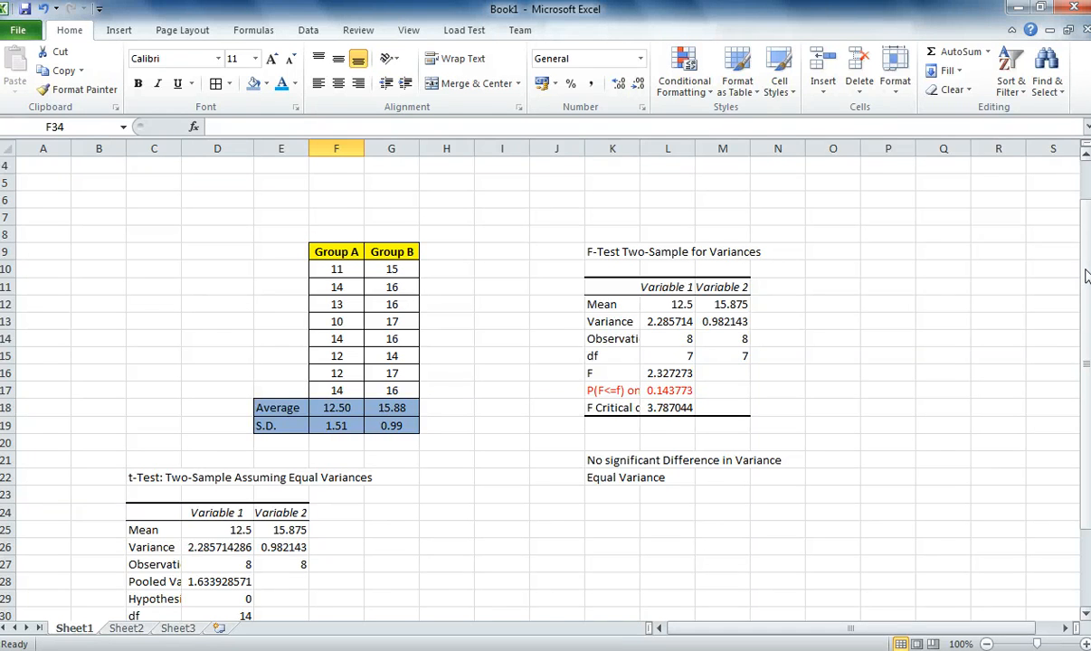
drag(1088, 246, 1085, 267)
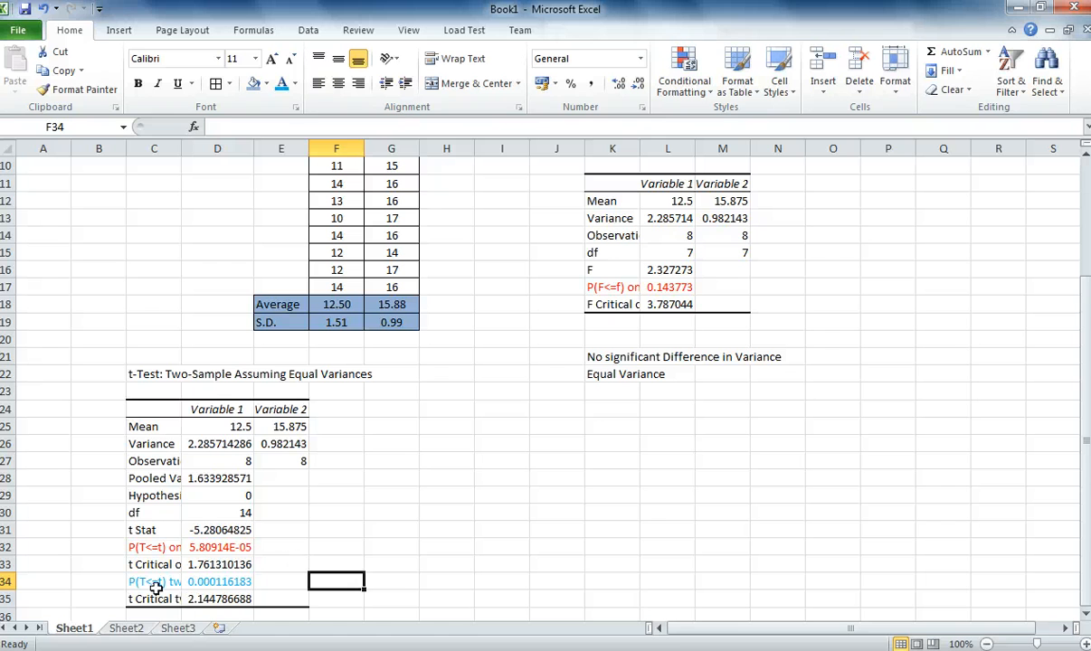
drag(146, 582, 217, 581)
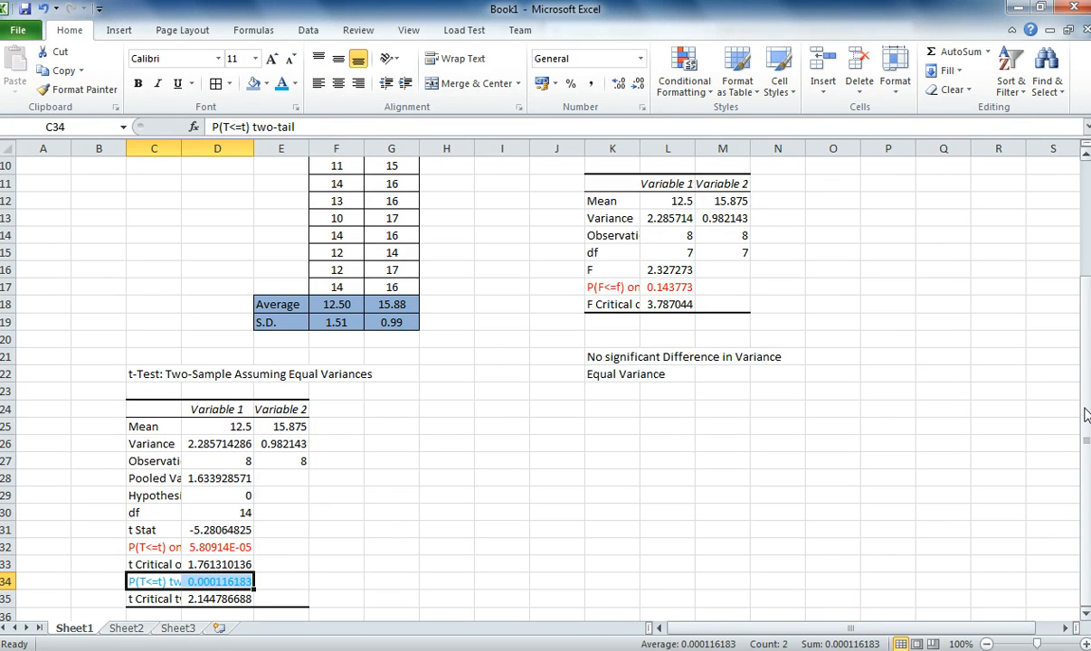
drag(1086, 415, 1086, 334)
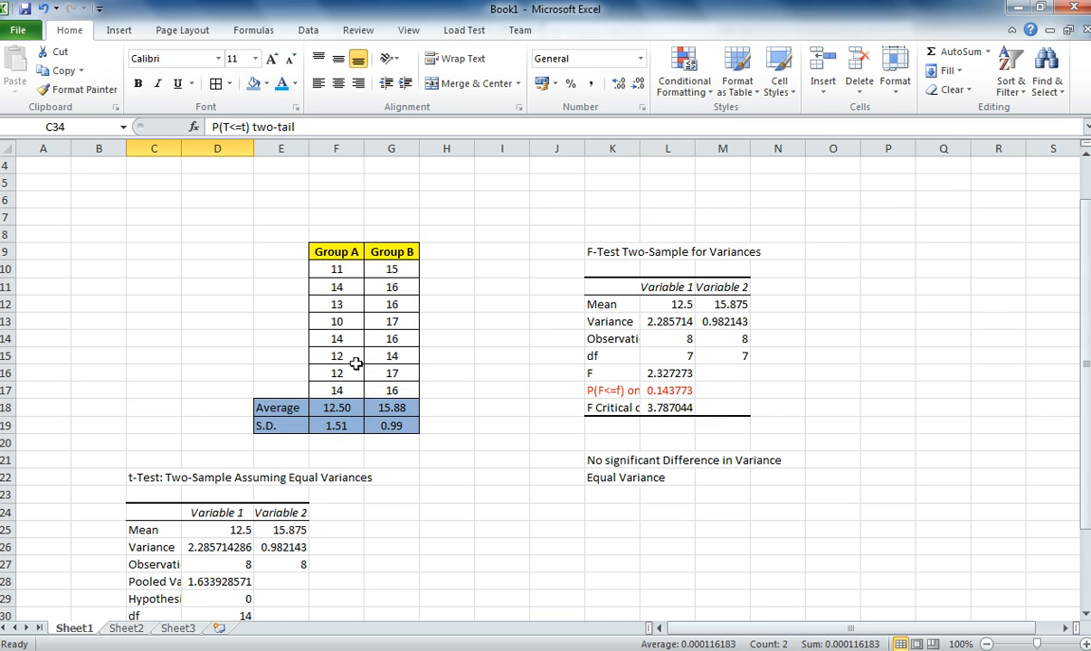